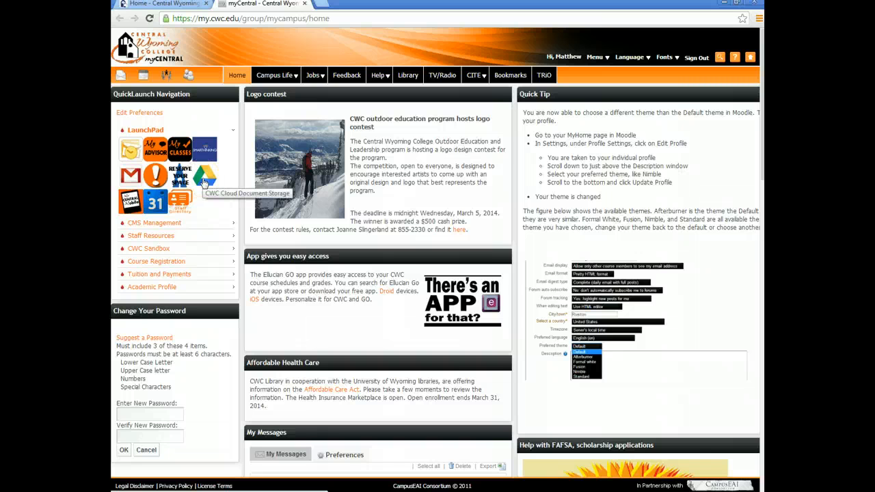
From the Drive launchpad, create a folder named 'Small Business Class 2014' in My Drive
{"action": "left_click", "coordinate": [205, 181]}
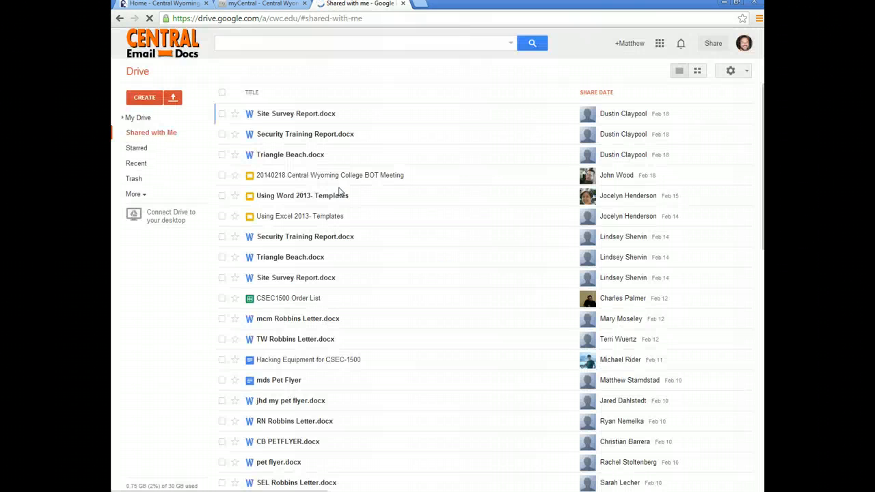
{"action": "left_click", "coordinate": [335, 183]}
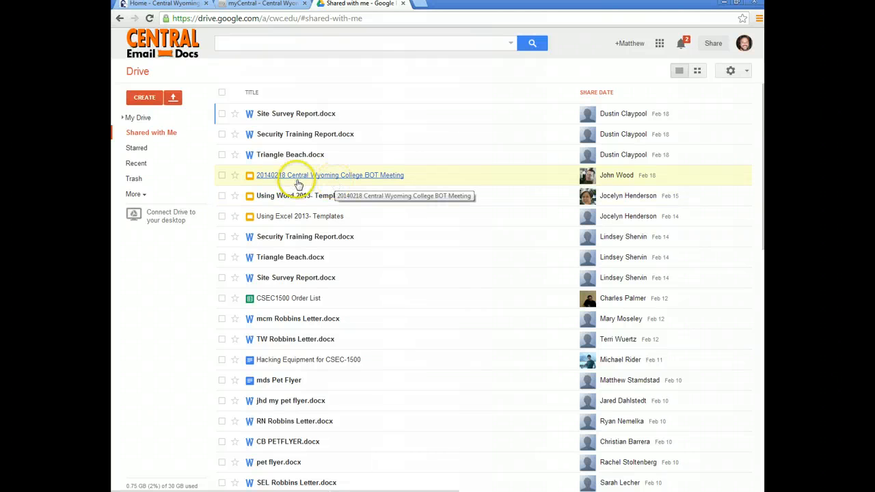
{"action": "left_click", "coordinate": [145, 98]}
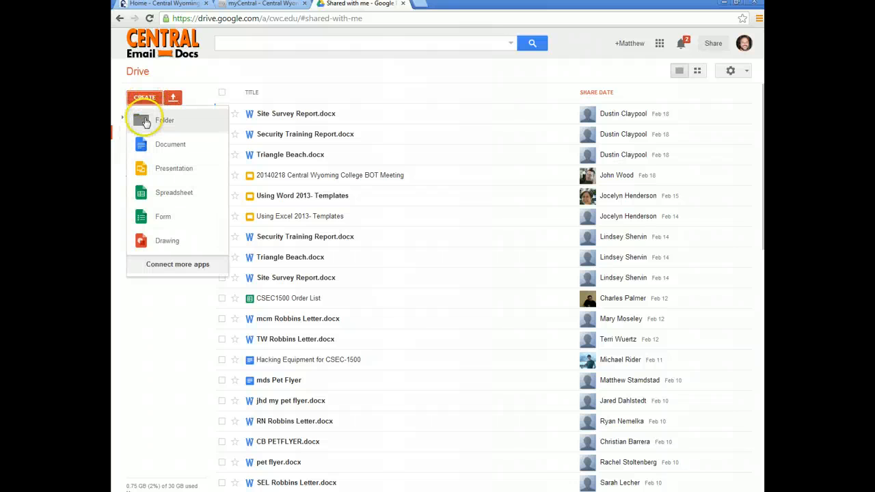
{"action": "left_click", "coordinate": [144, 121]}
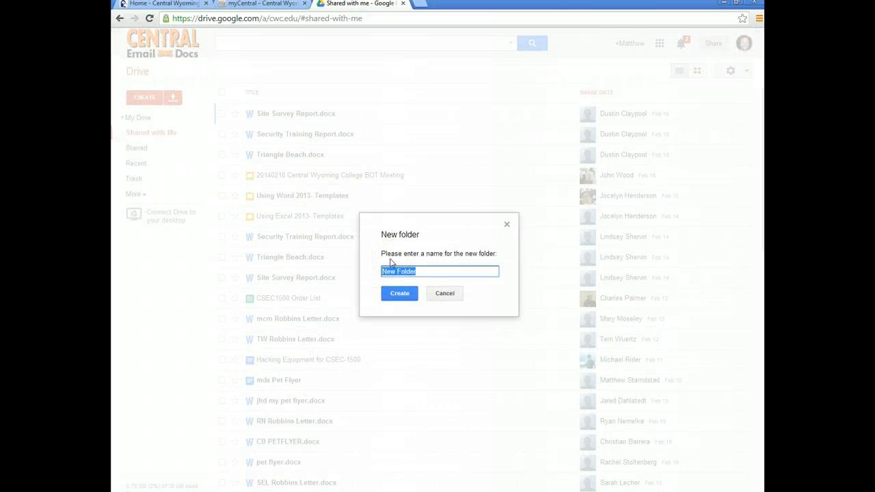
{"action": "type", "text": "Small Business Class"}
{"action": "left_click", "coordinate": [399, 293]}
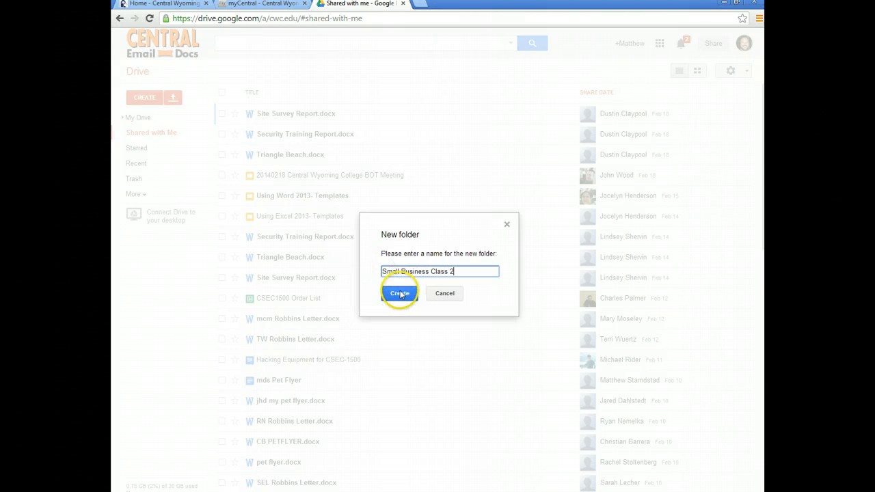
{"action": "type", "text": "2014"}
{"action": "left_click", "coordinate": [401, 294]}
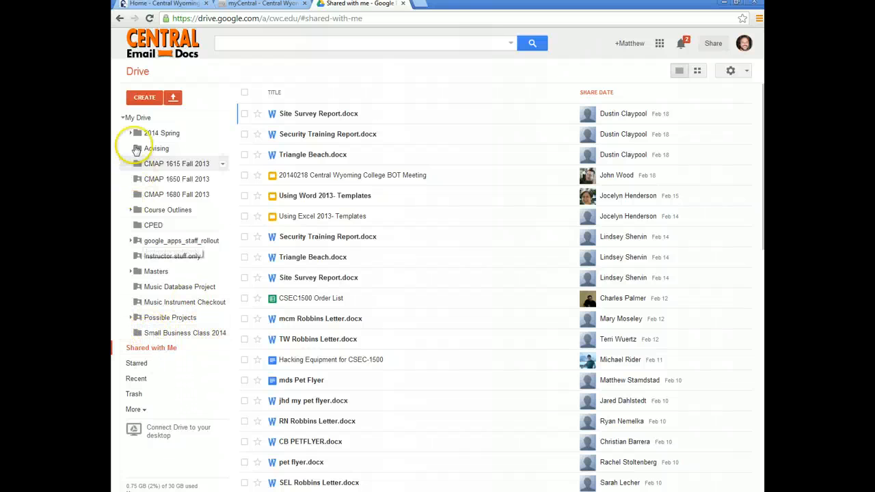
Open the Small Business Class 2014 folder from the My Drive tree and create a new Form in it
{"action": "left_click", "coordinate": [123, 119]}
{"action": "left_click", "coordinate": [123, 118]}
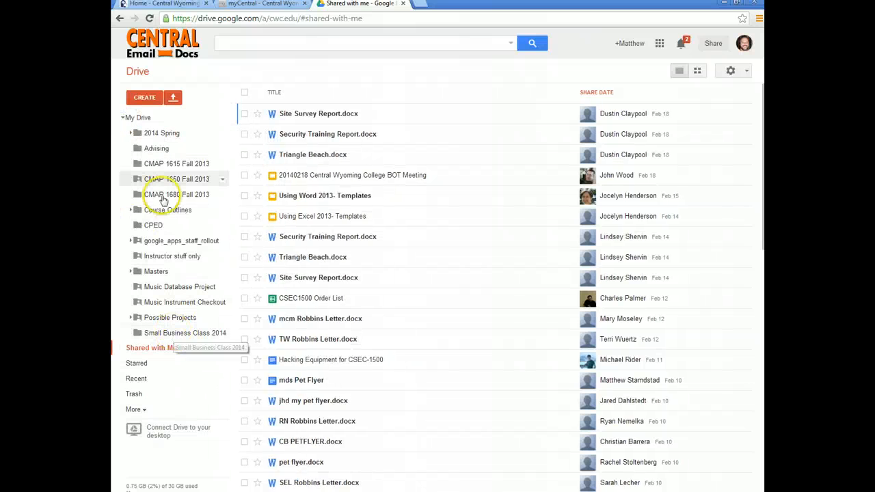
{"action": "left_click", "coordinate": [123, 118]}
{"action": "left_click", "coordinate": [123, 118]}
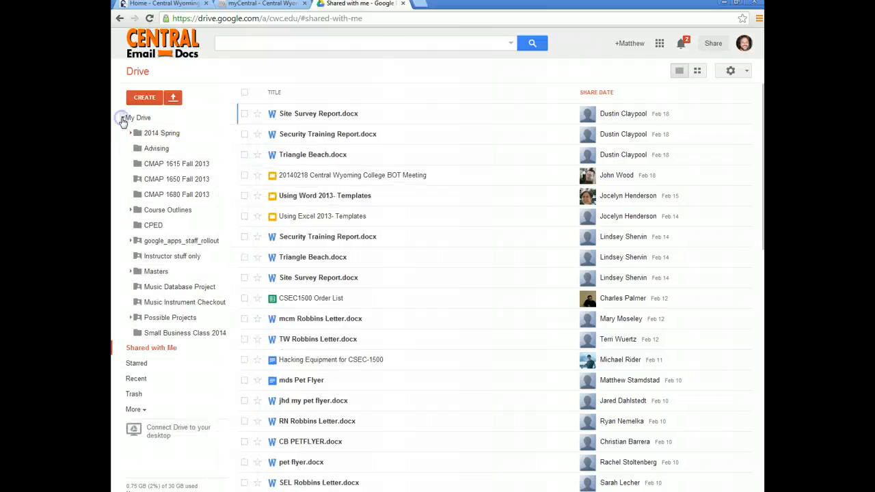
{"action": "left_click", "coordinate": [163, 335]}
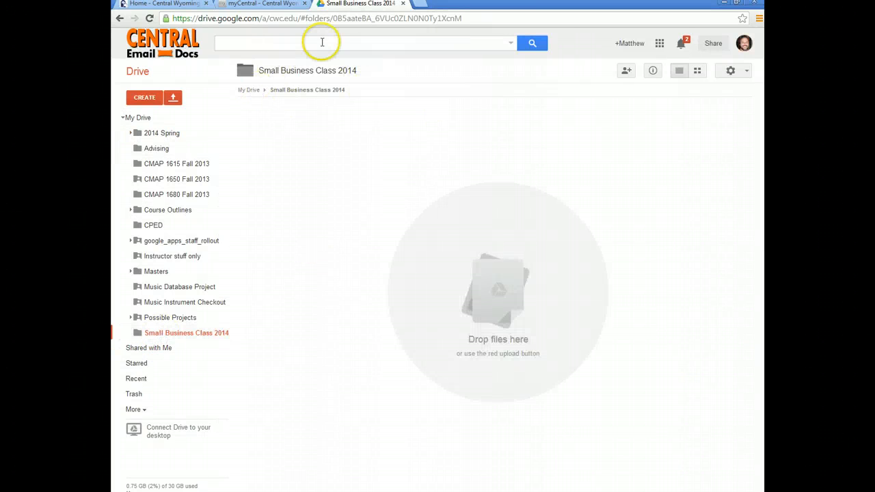
{"action": "left_click", "coordinate": [144, 98]}
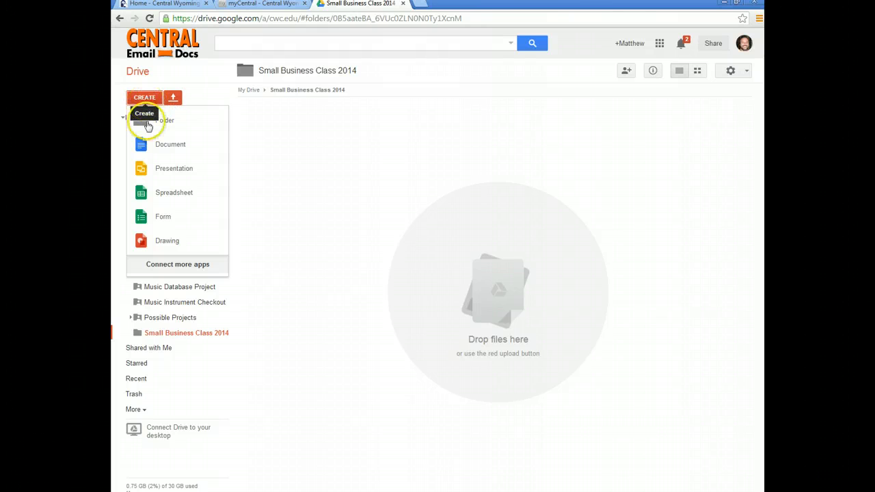
{"action": "left_click", "coordinate": [162, 217]}
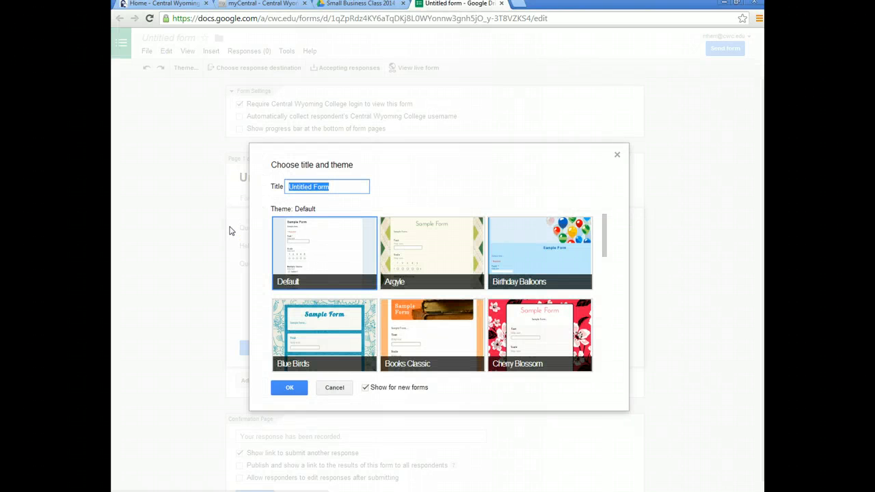
Name the form 'My first blog survey' and apply the White Poppies theme
{"action": "left_click", "coordinate": [244, 227]}
{"action": "type", "text": "My first blog survey"}
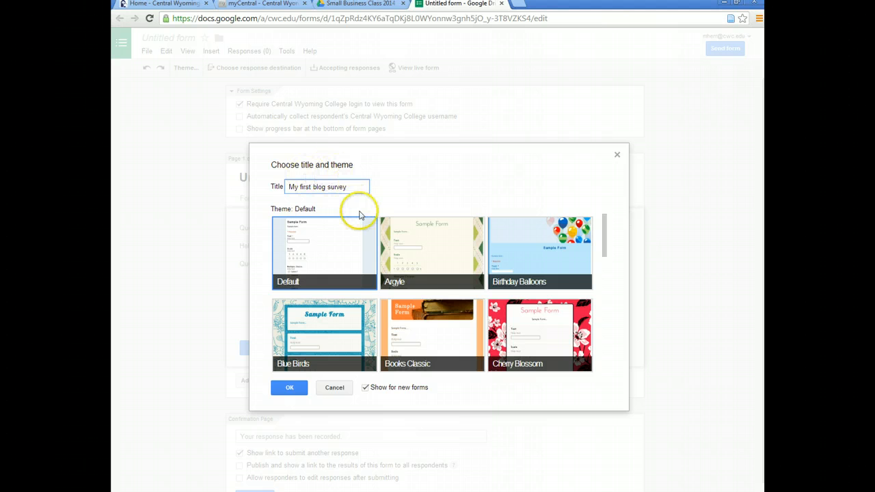
{"action": "left_click_drag", "start_coordinate": [606, 250], "coordinate": [623, 360]}
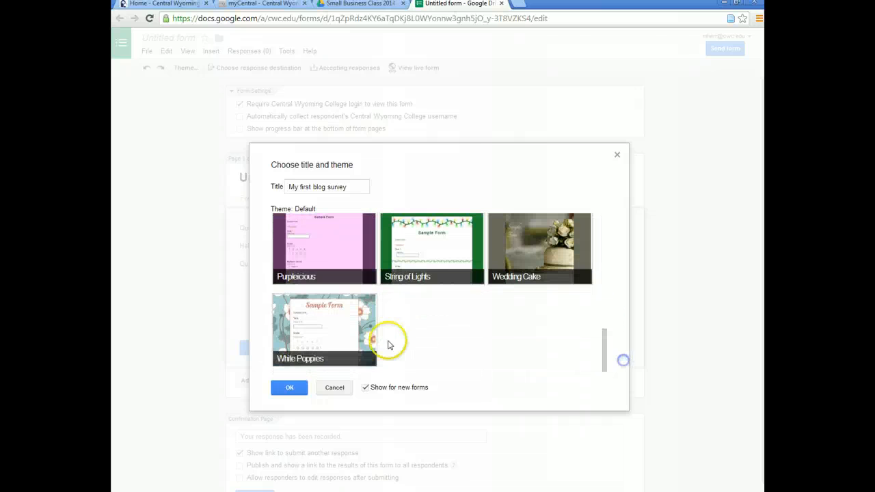
{"action": "left_click", "coordinate": [334, 335]}
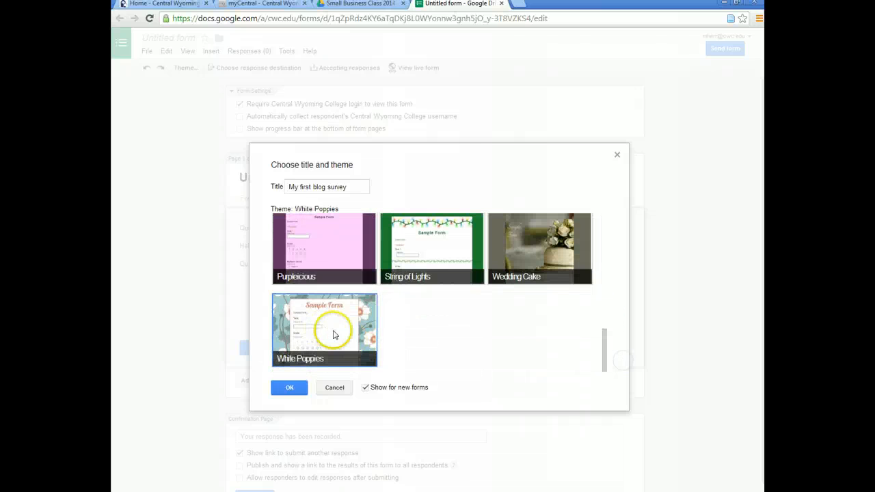
{"action": "left_click", "coordinate": [289, 388]}
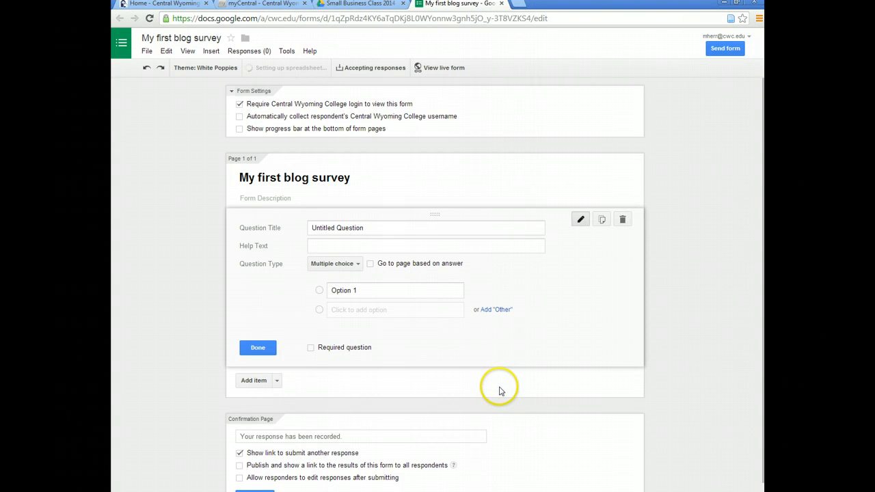
Drop the college login requirement and change the heading to 'The most important part of a business'
{"action": "left_click", "coordinate": [240, 105]}
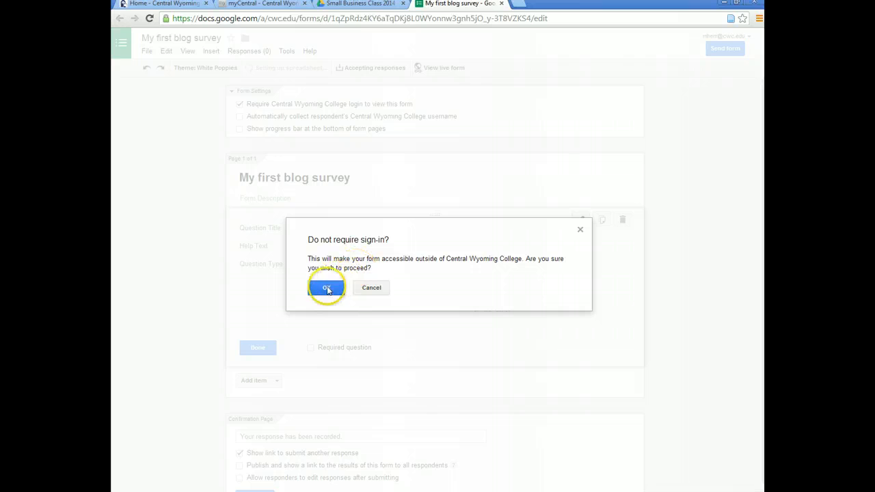
{"action": "left_click", "coordinate": [326, 287]}
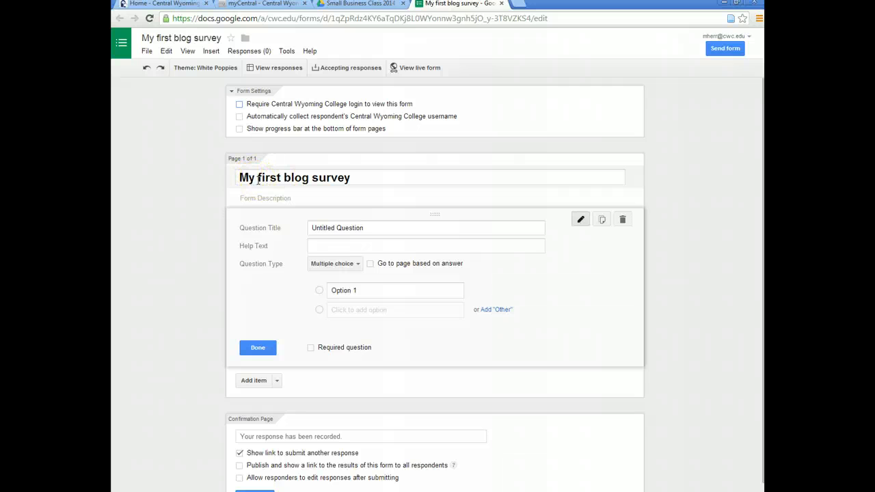
{"action": "left_click_drag", "start_coordinate": [377, 179], "coordinate": [201, 179]}
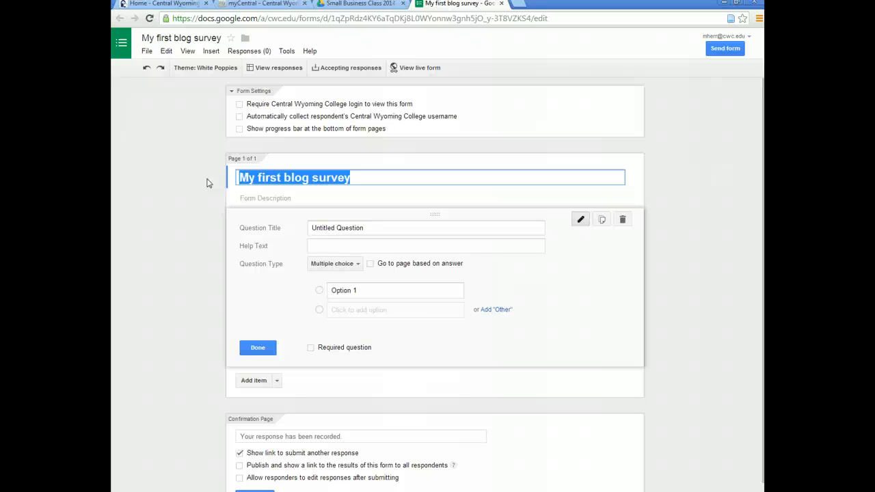
{"action": "type", "text": "What's the mo"}
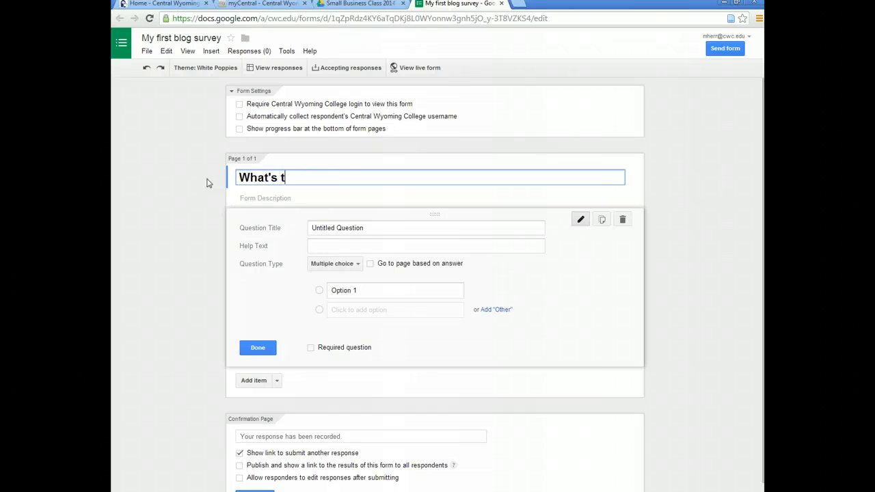
{"action": "key", "text": "BackSpace"}
{"action": "key", "text": "BackSpace"}
{"action": "key", "text": "BackSpace"}
{"action": "key", "text": "BackSpace"}
{"action": "key", "text": "BackSpace"}
{"action": "key", "text": "BackSpace"}
{"action": "key", "text": "BackSpace"}
{"action": "key", "text": "BackSpace"}
{"action": "key", "text": "BackSpace"}
{"action": "key", "text": "BackSpace"}
{"action": "key", "text": "BackSpace"}
{"action": "key", "text": "BackSpace"}
{"action": "type", "text": "The most import"}
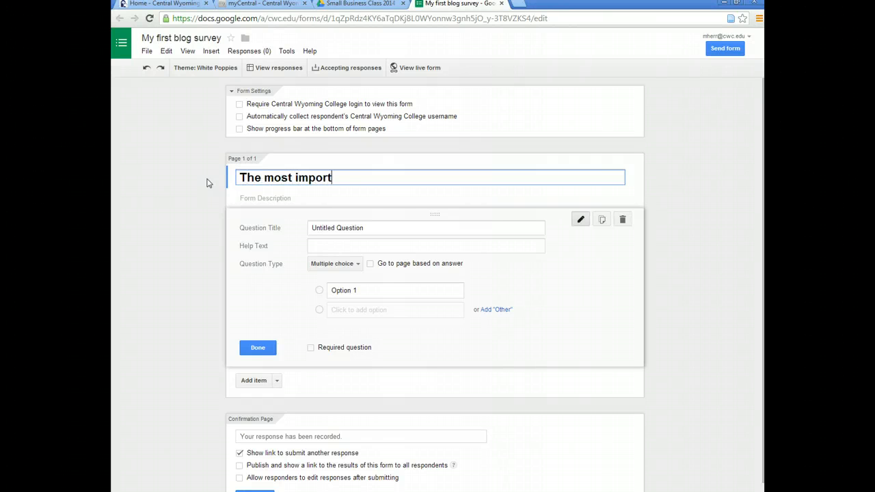
{"action": "type", "text": "ant part of a business"}
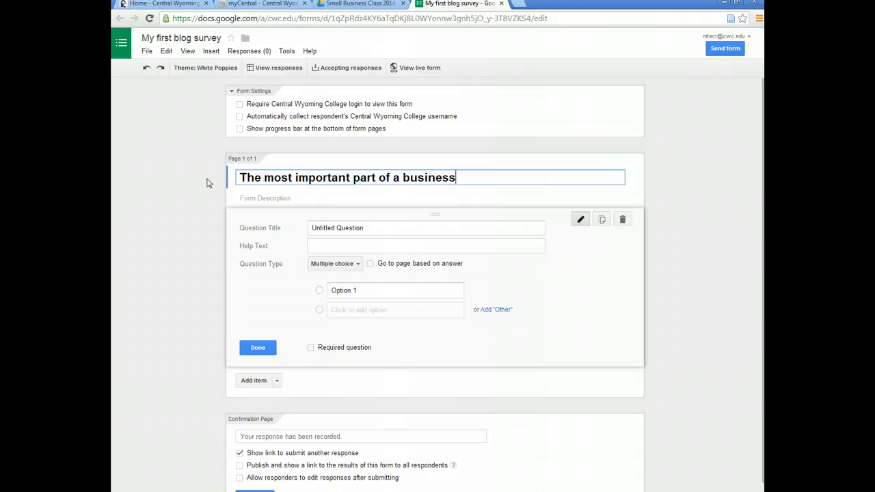
Set question one to a required Text question 'What city do you live in?' with city-and-state help text
{"action": "left_click", "coordinate": [309, 228]}
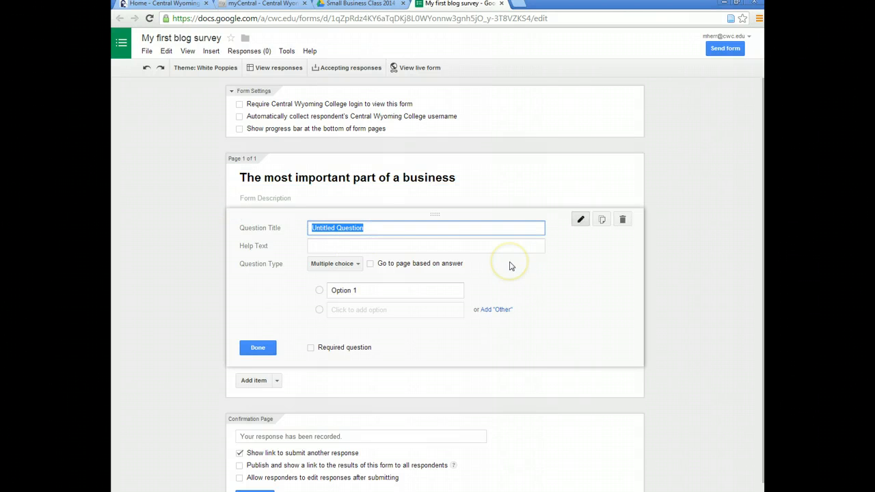
{"action": "type", "text": "Where do you live"}
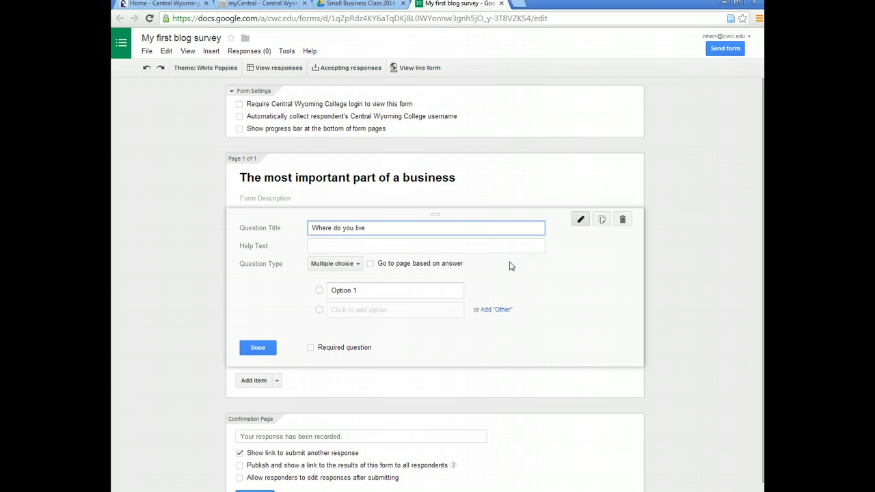
{"action": "key", "text": "BackSpace"}
{"action": "key", "text": "BackSpace"}
{"action": "key", "text": "BackSpace"}
{"action": "key", "text": "BackSpace"}
{"action": "key", "text": "BackSpace"}
{"action": "key", "text": "BackSpace"}
{"action": "key", "text": "BackSpace"}
{"action": "key", "text": "BackSpace"}
{"action": "key", "text": "BackSpace"}
{"action": "key", "text": "BackSpace"}
{"action": "key", "text": "BackSpace"}
{"action": "key", "text": "BackSpace"}
{"action": "key", "text": "BackSpace"}
{"action": "key", "text": "BackSpace"}
{"action": "type", "text": "W"}
{"action": "key", "text": "BackSpace"}
{"action": "type", "text": "What city"}
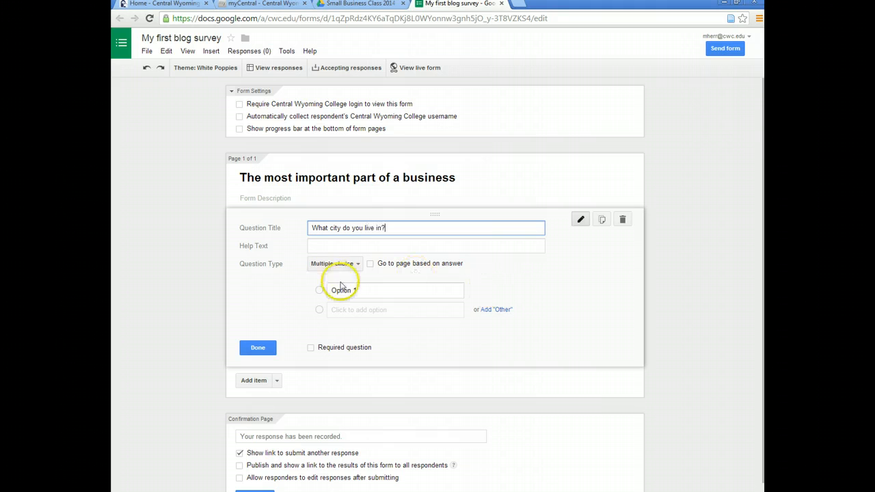
{"action": "left_click", "coordinate": [357, 265]}
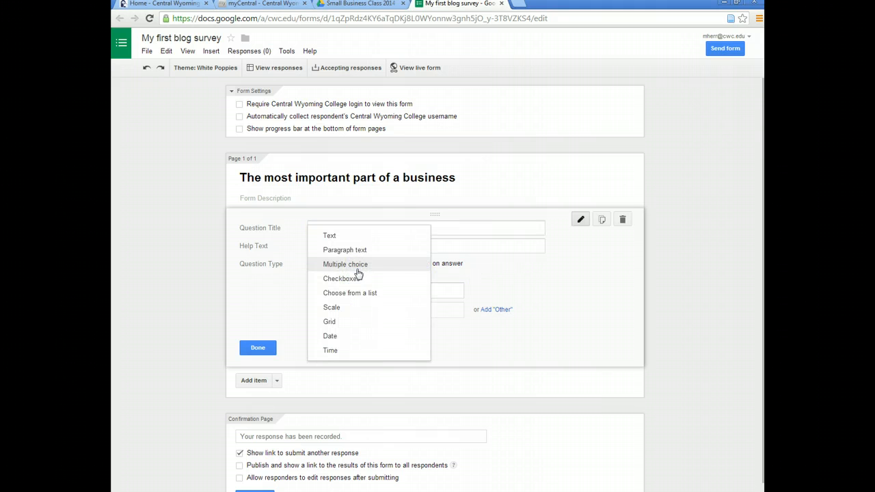
{"action": "left_click", "coordinate": [335, 235]}
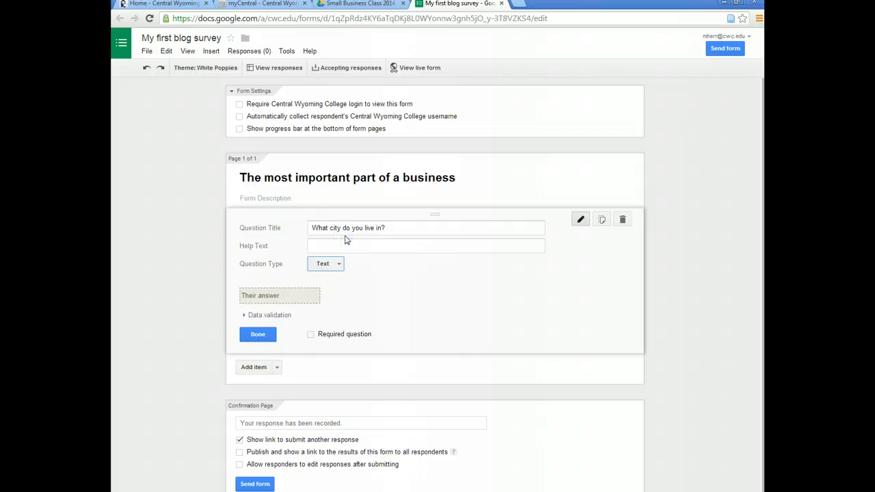
{"action": "left_click", "coordinate": [331, 246]}
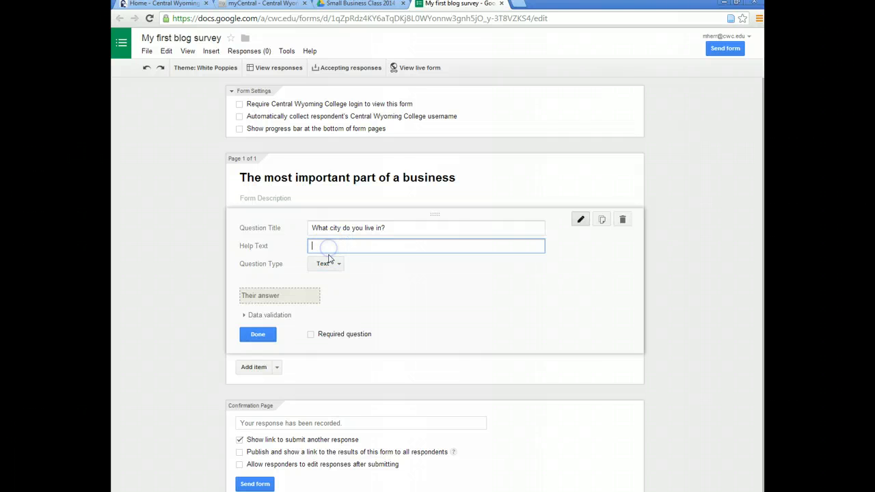
{"action": "type", "text": "pl"}
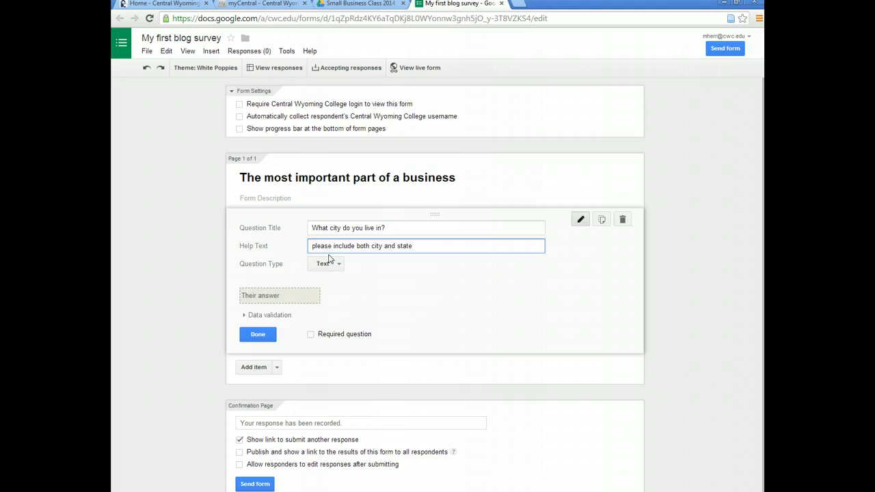
{"action": "left_click", "coordinate": [311, 334]}
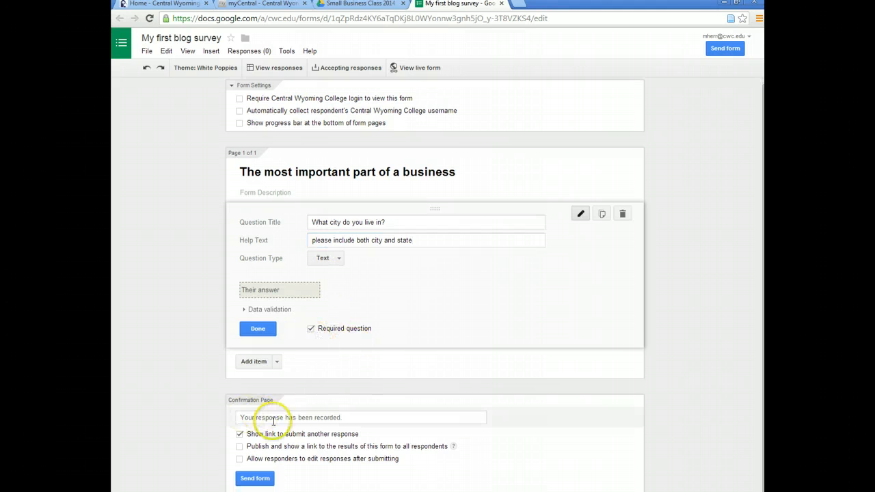
Add a required Paragraph text question 'What is the most important feature of a business?'
{"action": "left_click", "coordinate": [256, 370]}
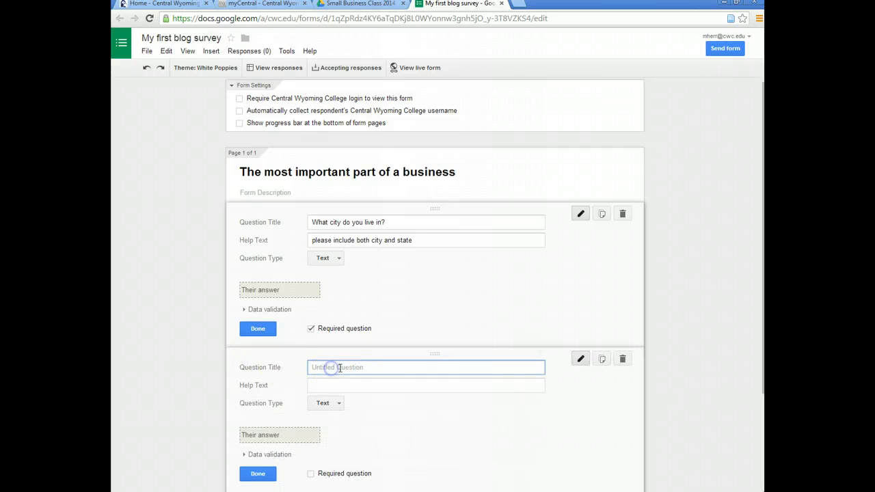
{"action": "left_click", "coordinate": [413, 369]}
{"action": "type", "text": "What is the most important feature of a business?"}
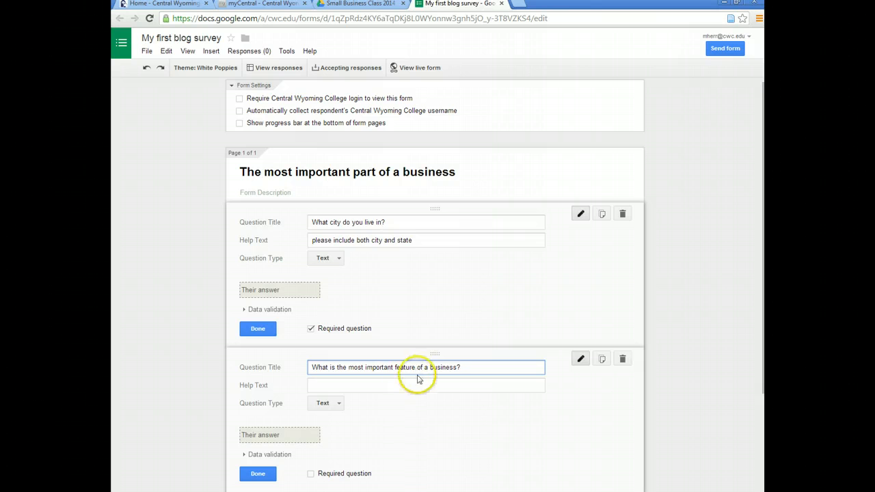
{"action": "left_click", "coordinate": [335, 404]}
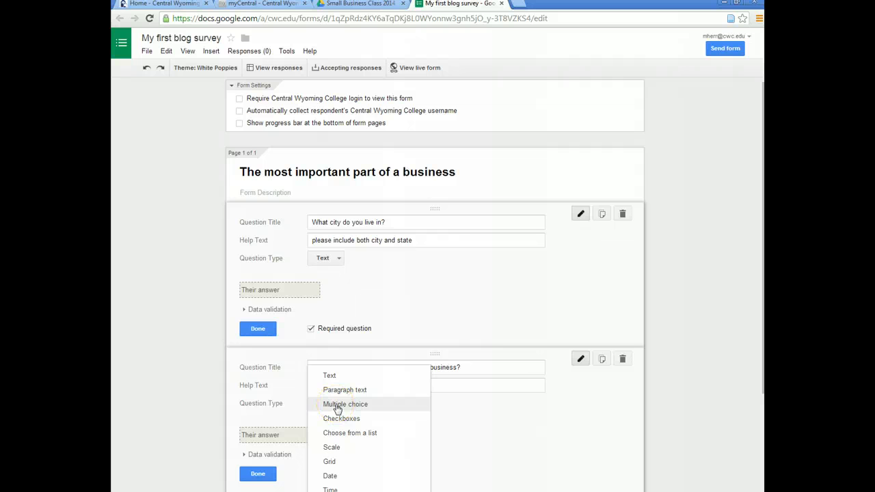
{"action": "left_click", "coordinate": [337, 390]}
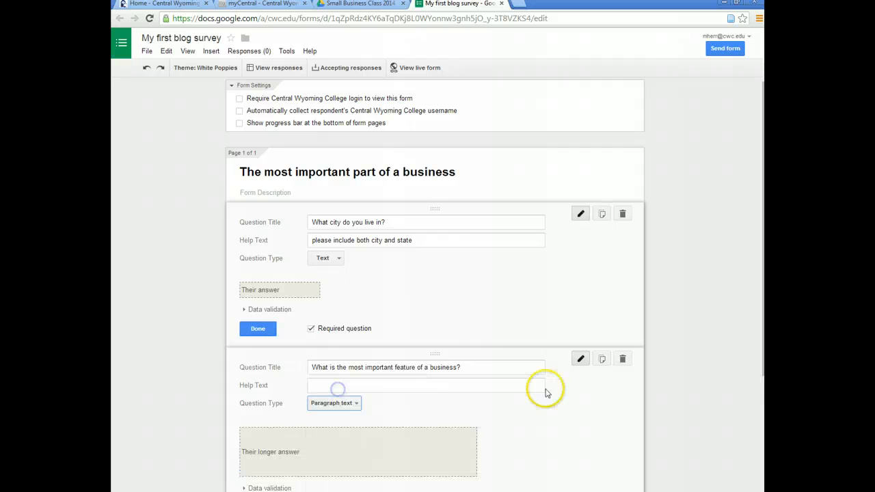
{"action": "scroll", "coordinate": [543, 390], "scroll_direction": "down", "scroll_amount": 2}
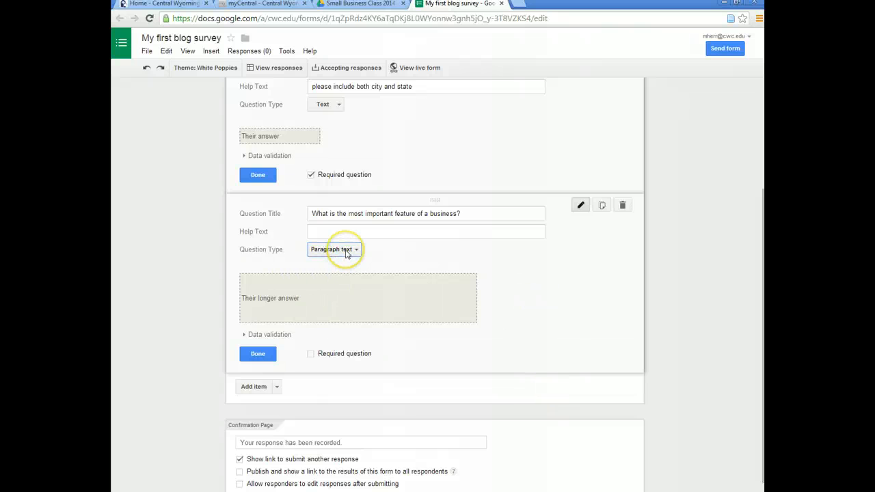
{"action": "left_click", "coordinate": [311, 354]}
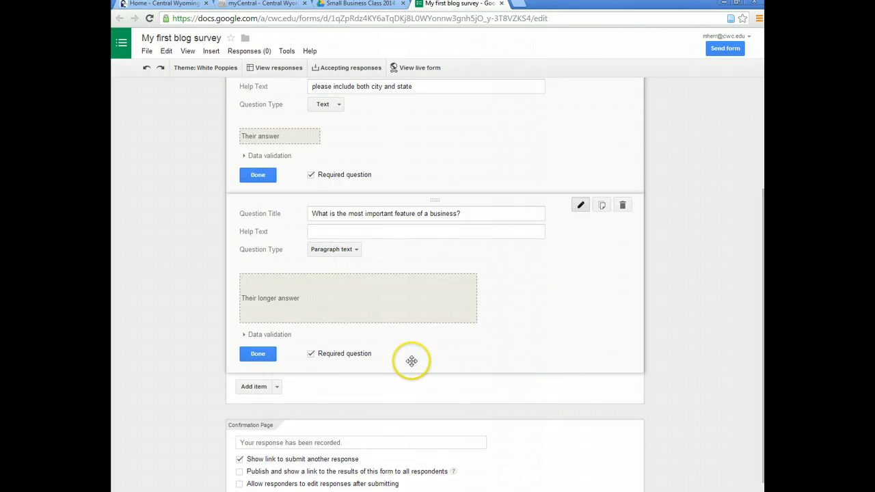
{"action": "scroll", "coordinate": [411, 361], "scroll_direction": "down", "scroll_amount": 1}
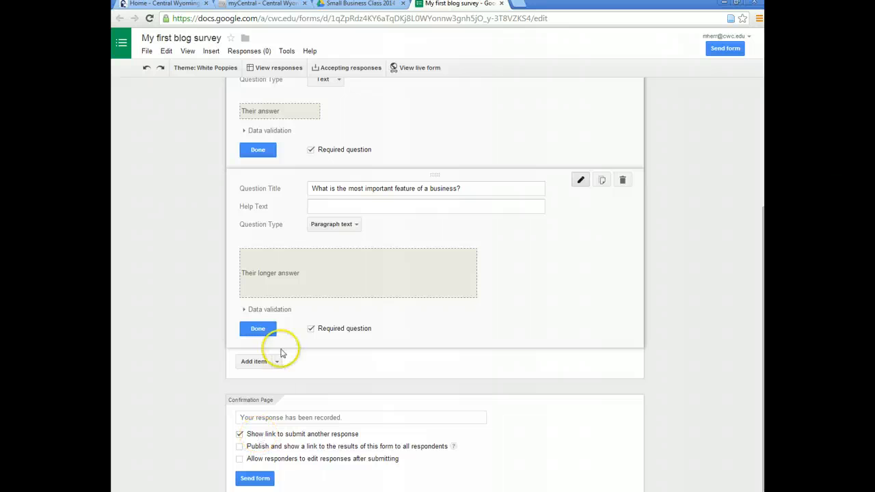
Hide the 'submit another response' link, mark both questions Done, and view the live form
{"action": "left_click", "coordinate": [240, 434]}
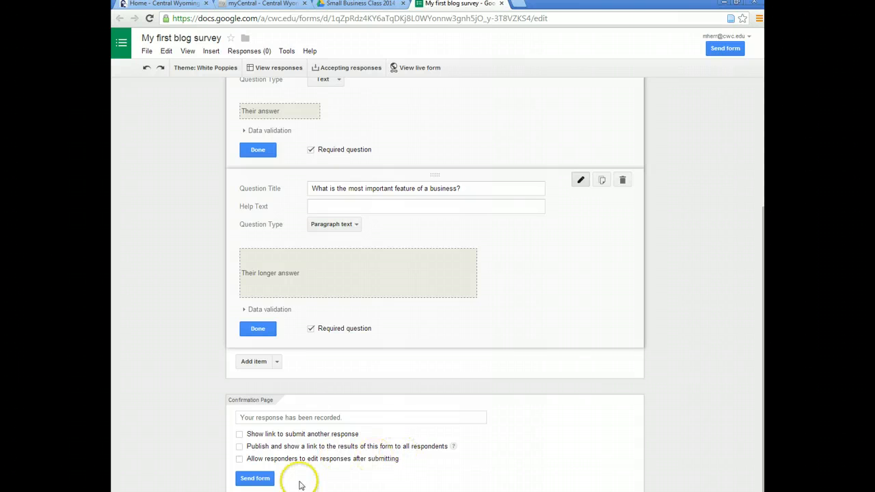
{"action": "left_click", "coordinate": [258, 331]}
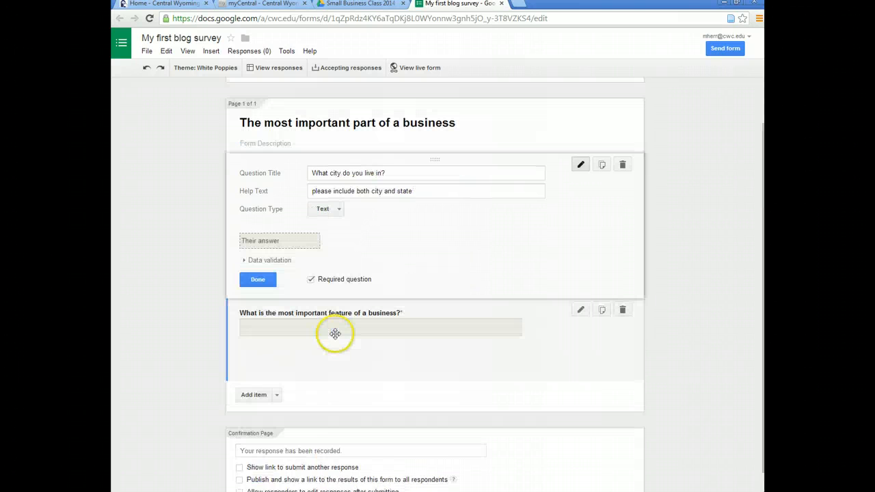
{"action": "left_click", "coordinate": [256, 282]}
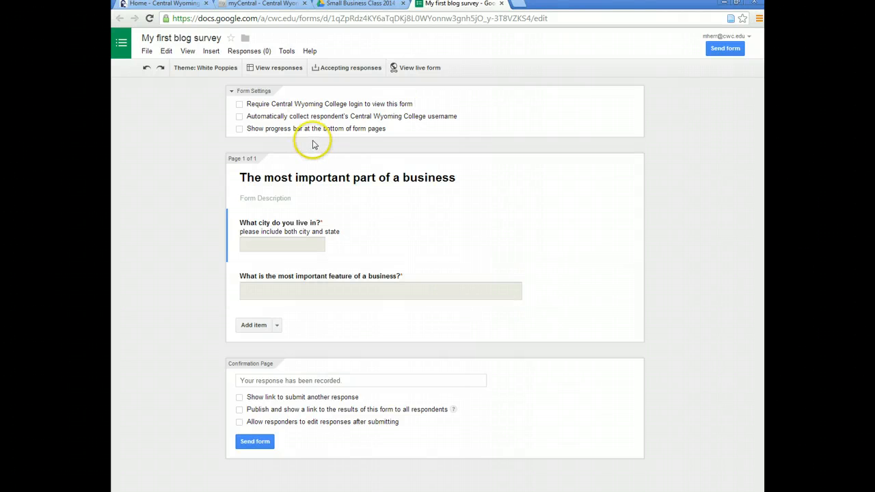
{"action": "left_click", "coordinate": [345, 69]}
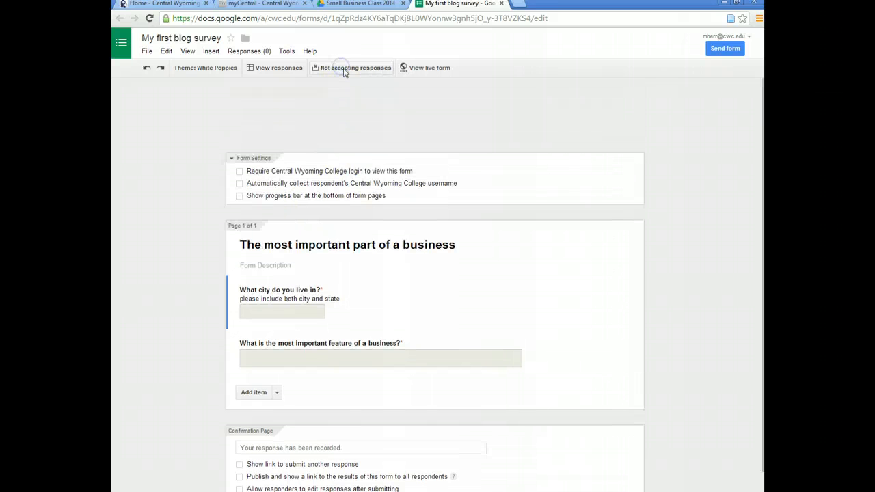
{"action": "left_click", "coordinate": [345, 69]}
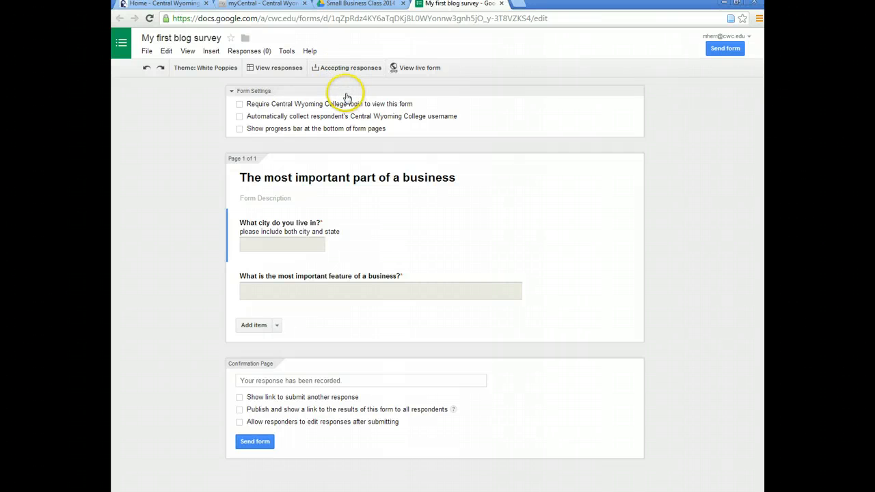
{"action": "left_click", "coordinate": [414, 68]}
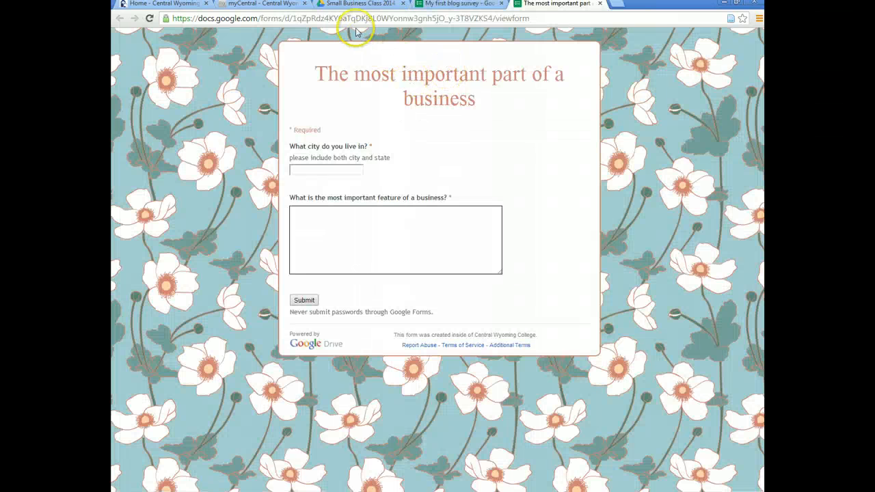
Copy the live form's URL from the address bar and open a new browser tab
{"action": "left_click_drag", "start_coordinate": [531, 18], "coordinate": [140, 30]}
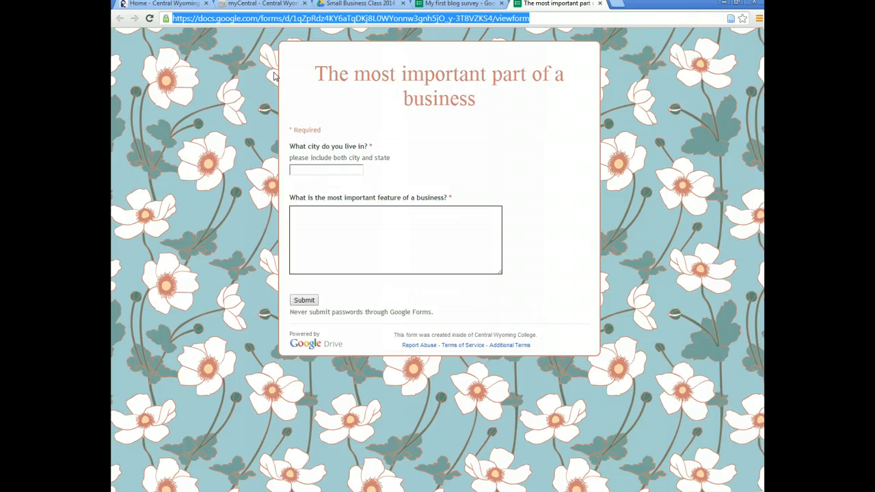
{"action": "right_click", "coordinate": [320, 18]}
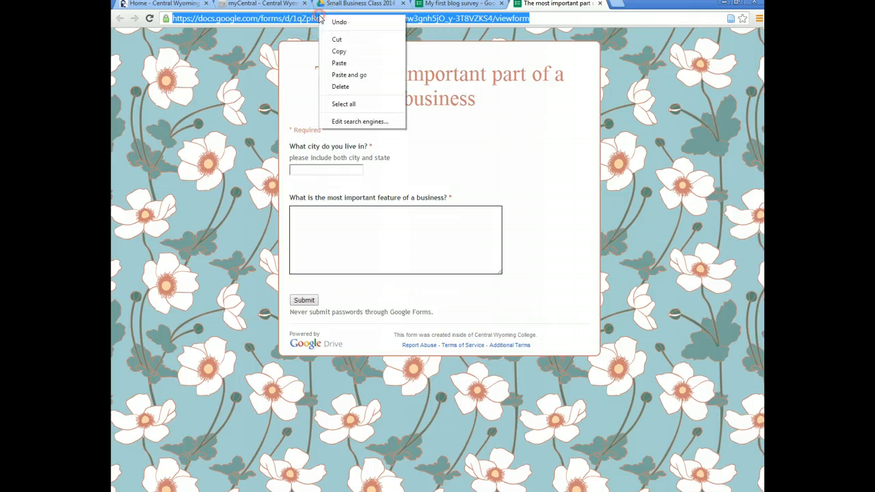
{"action": "left_click", "coordinate": [339, 52]}
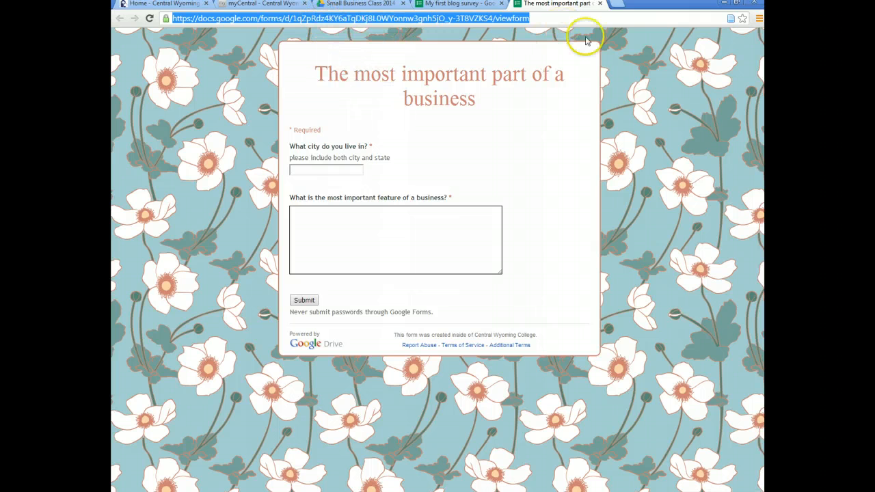
{"action": "left_click", "coordinate": [615, 4]}
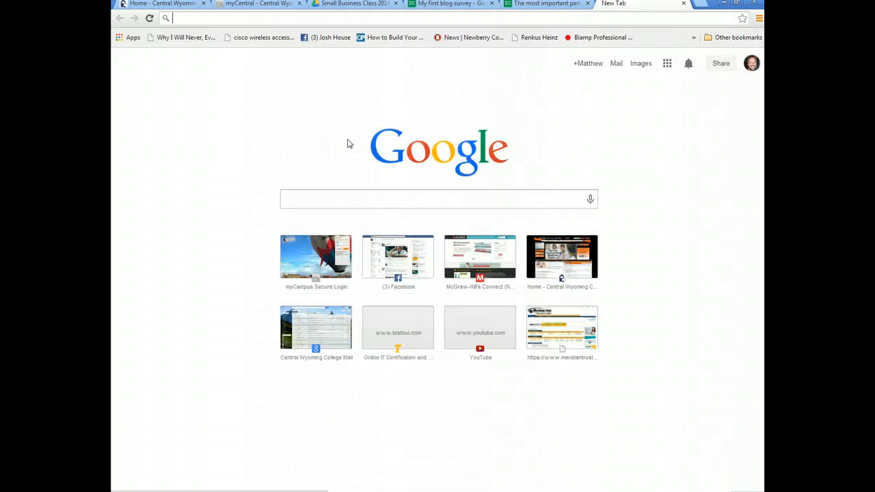
Go to wordpress.com, open the weblog from My Blogs, and start a new post from the admin bar
{"action": "type", "text": "wordpress.com"}
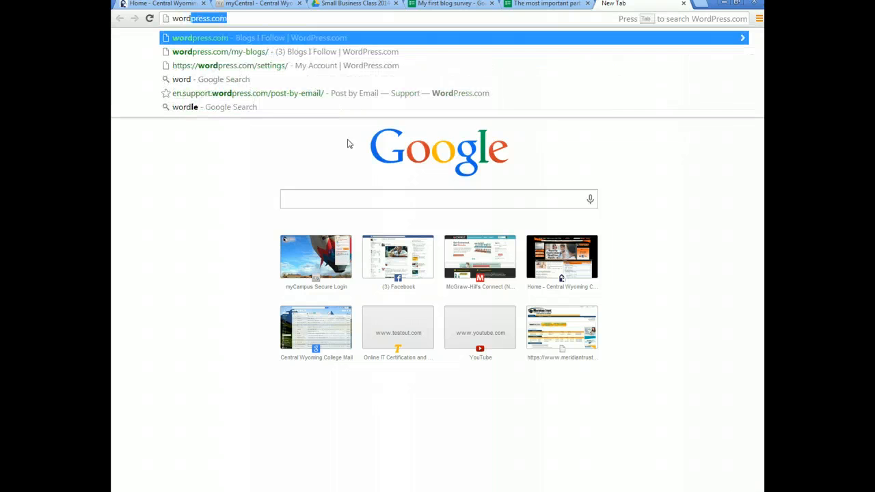
{"action": "key", "text": "Return"}
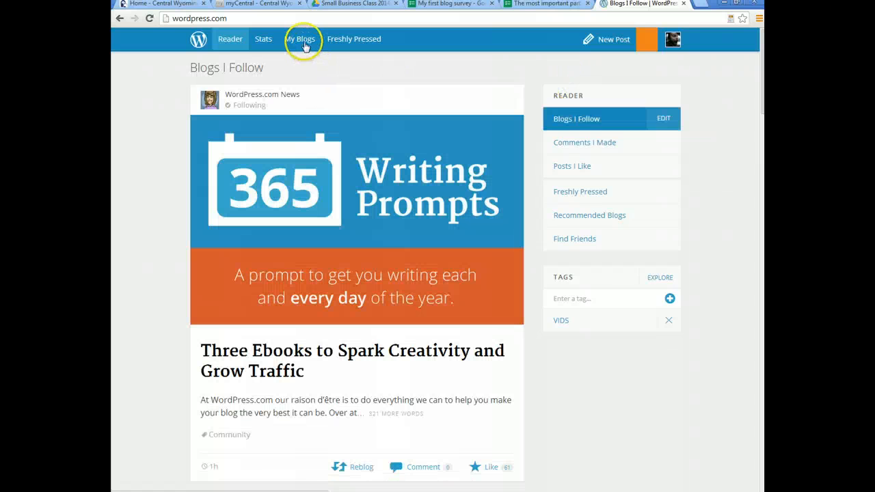
{"action": "left_click", "coordinate": [305, 44]}
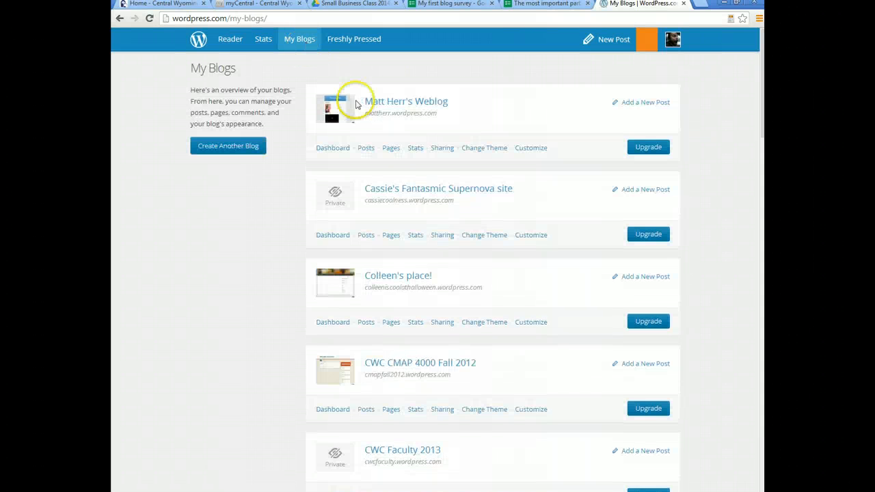
{"action": "left_click", "coordinate": [402, 104]}
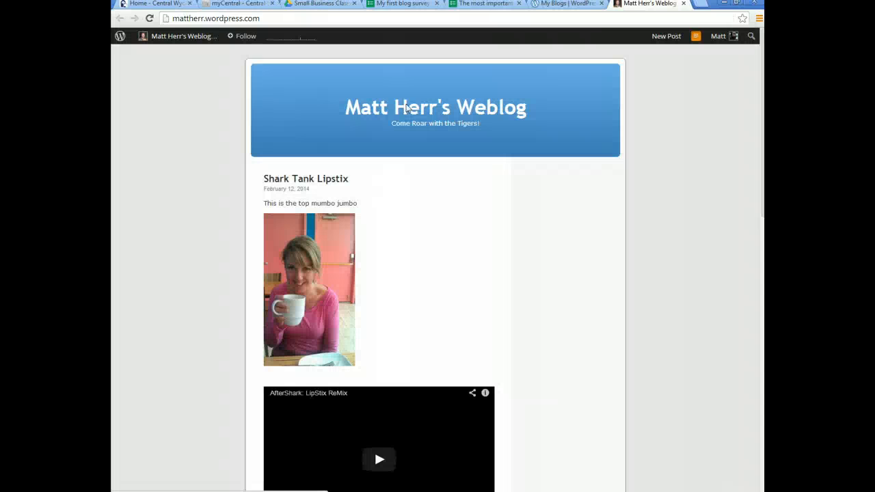
{"action": "mouse_move", "coordinate": [183, 43]}
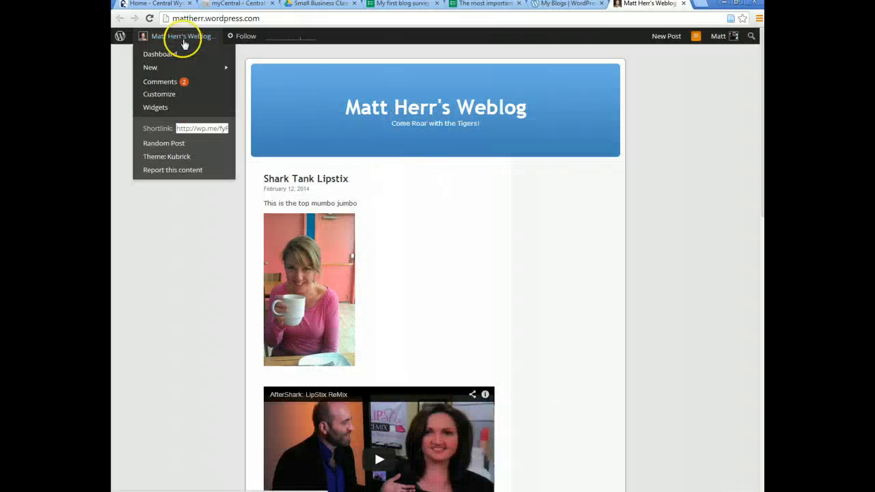
{"action": "mouse_move", "coordinate": [209, 69]}
{"action": "left_click", "coordinate": [276, 70]}
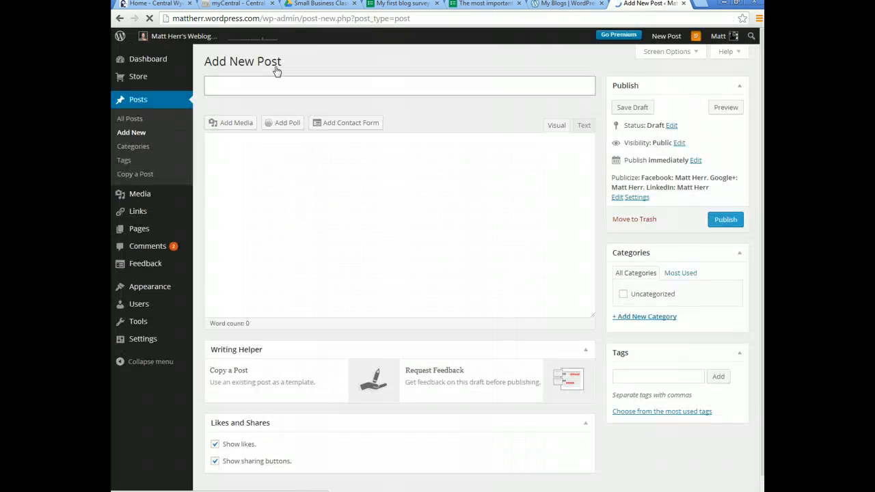
Enter 'Take my survey!' as the new post's title
{"action": "left_click", "coordinate": [264, 82]}
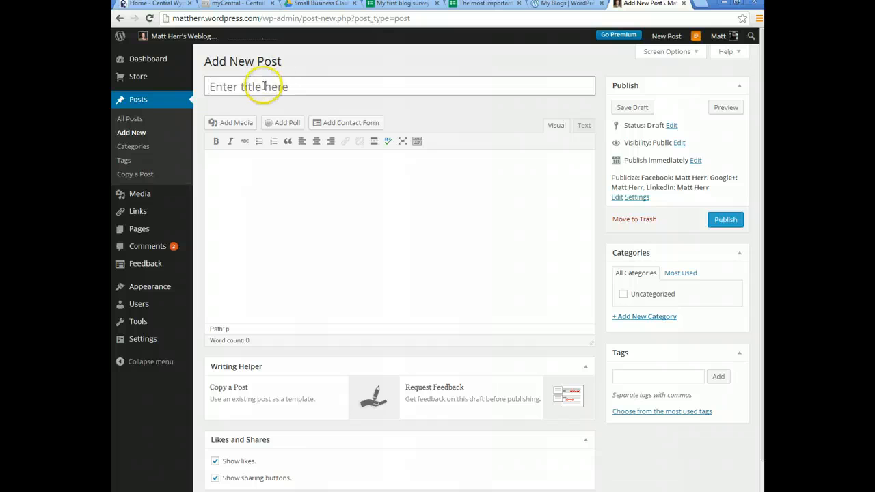
{"action": "type", "text": "Take m"}
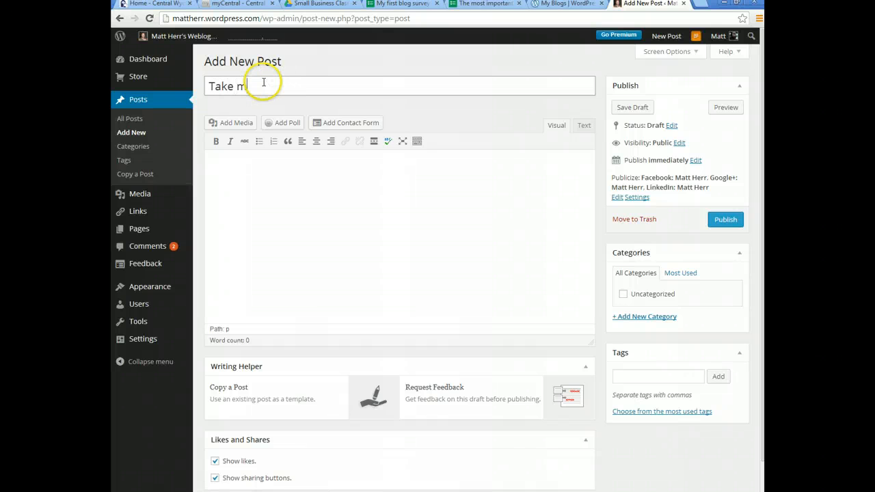
{"action": "type", "text": "y survey!"}
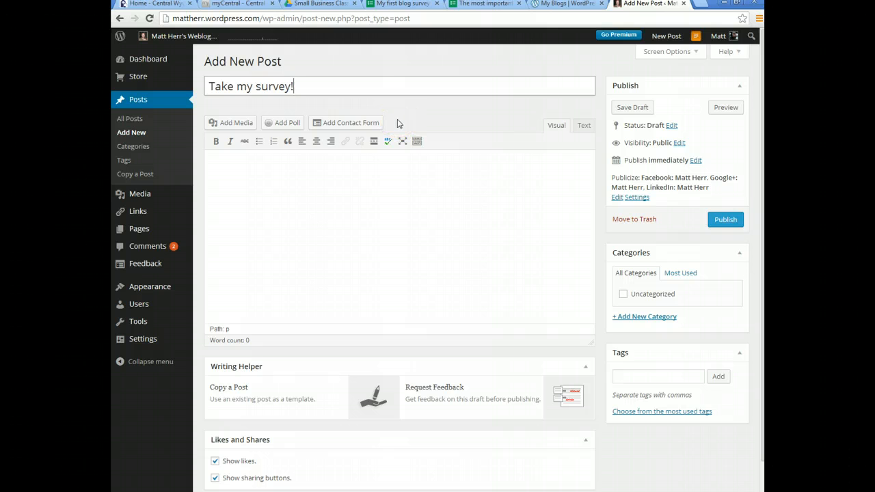
Paste the live form's web address into the 'Take my survey!' body in Text mode, then preview
{"action": "left_click", "coordinate": [584, 125]}
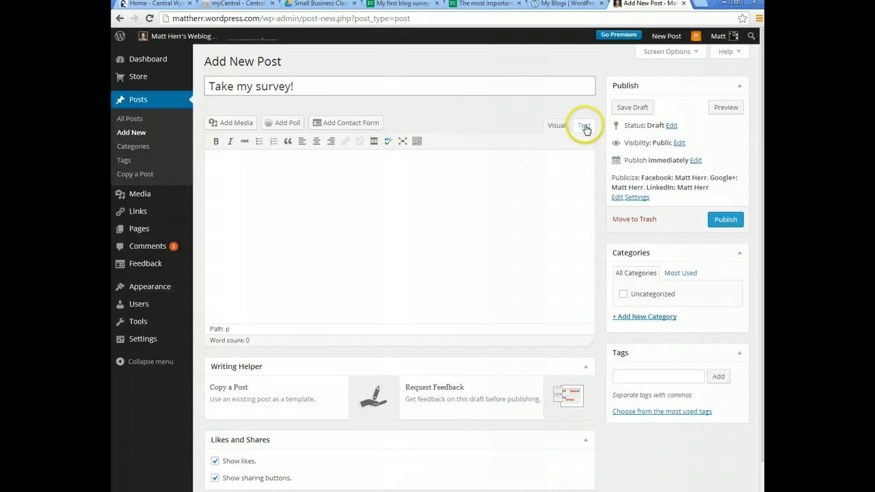
{"action": "left_click", "coordinate": [271, 191]}
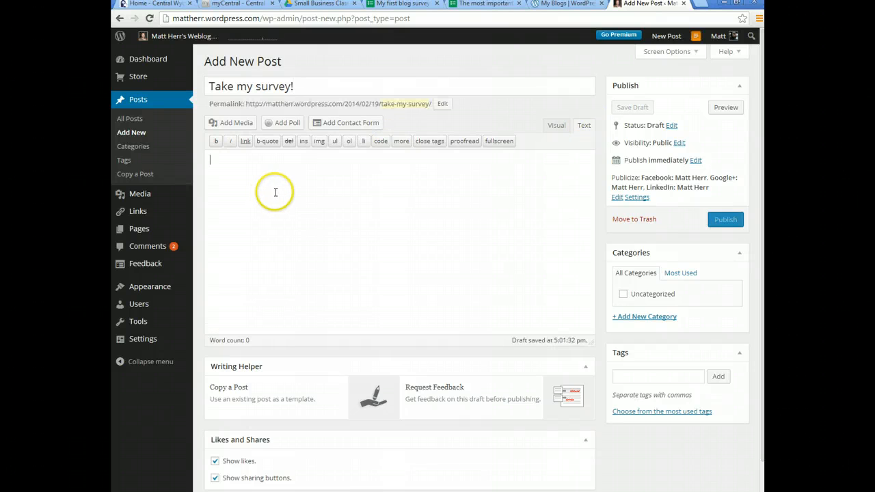
{"action": "type", "text": "https://docs.google.com/forms/d/1qZpRdz4KY6aTqDKj8L0WYonnw3gnh5jO_y-3T8VZKS4/viewform"}
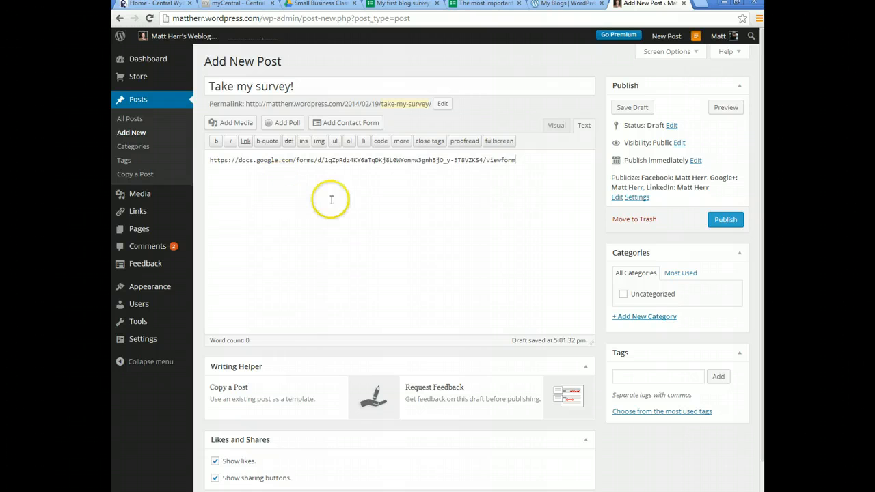
{"action": "left_click", "coordinate": [556, 125]}
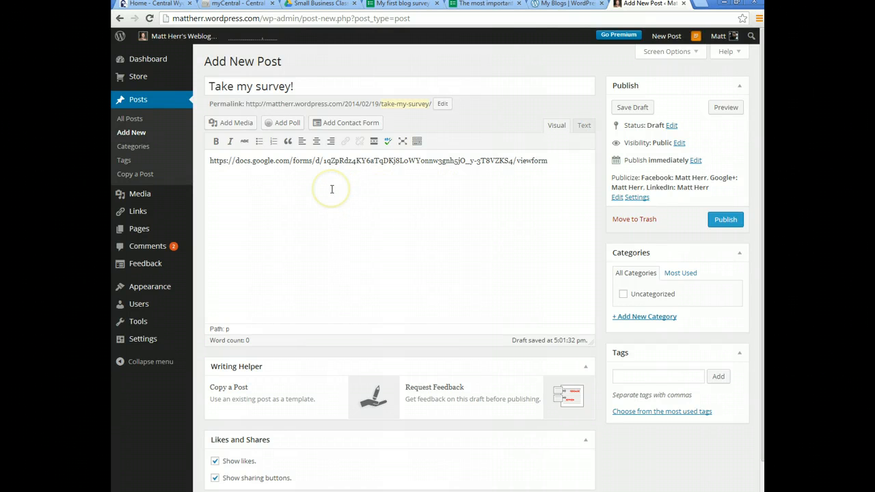
{"action": "left_click", "coordinate": [727, 107]}
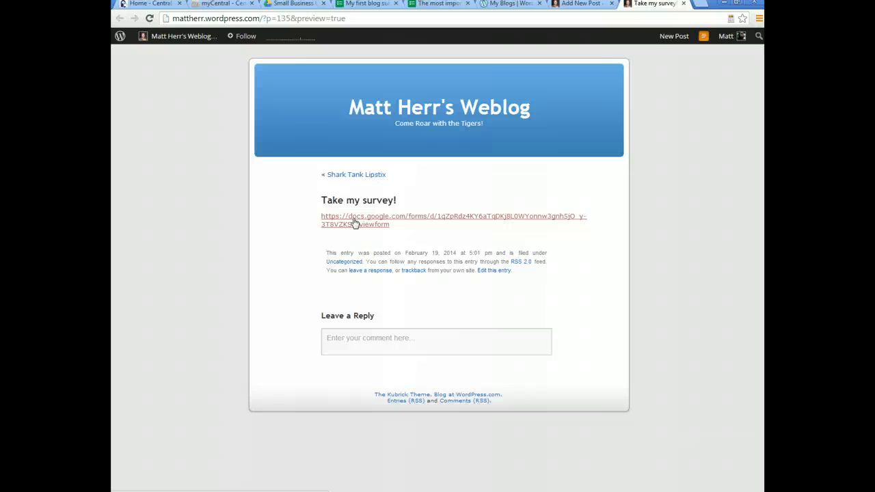
Open the live survey 'The most important part of a business' from the preview's link
{"action": "left_click", "coordinate": [361, 218]}
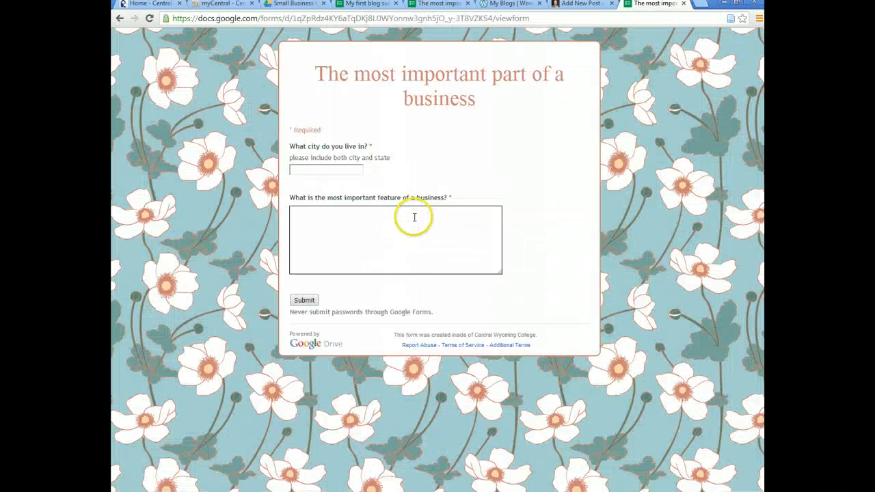